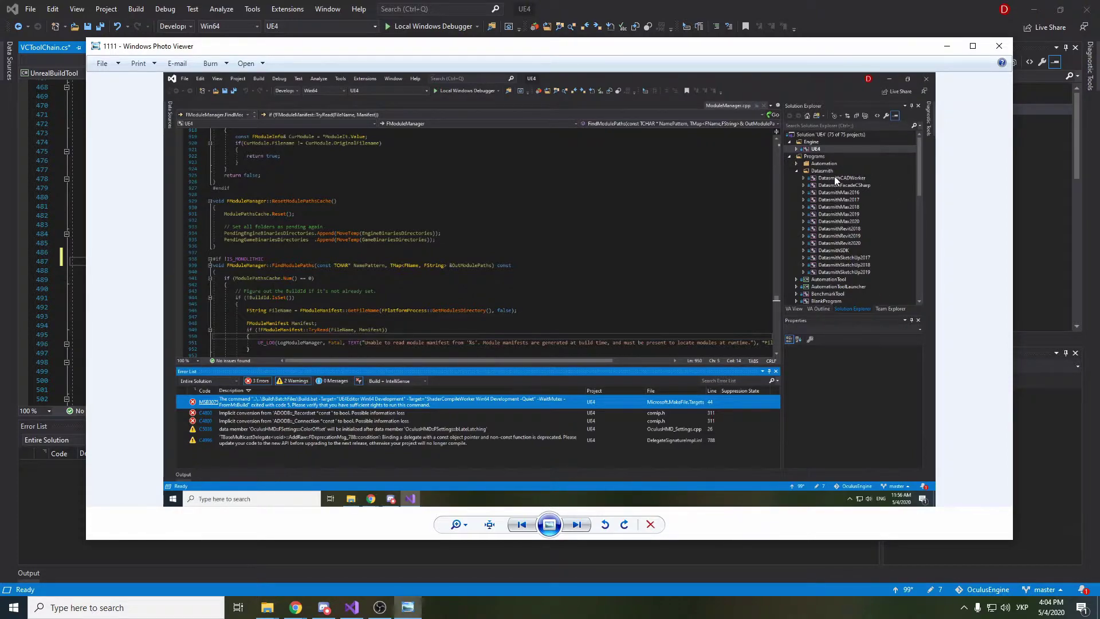
scroll(259, 441, "up", 2)
scroll(259, 441, "up", 2)
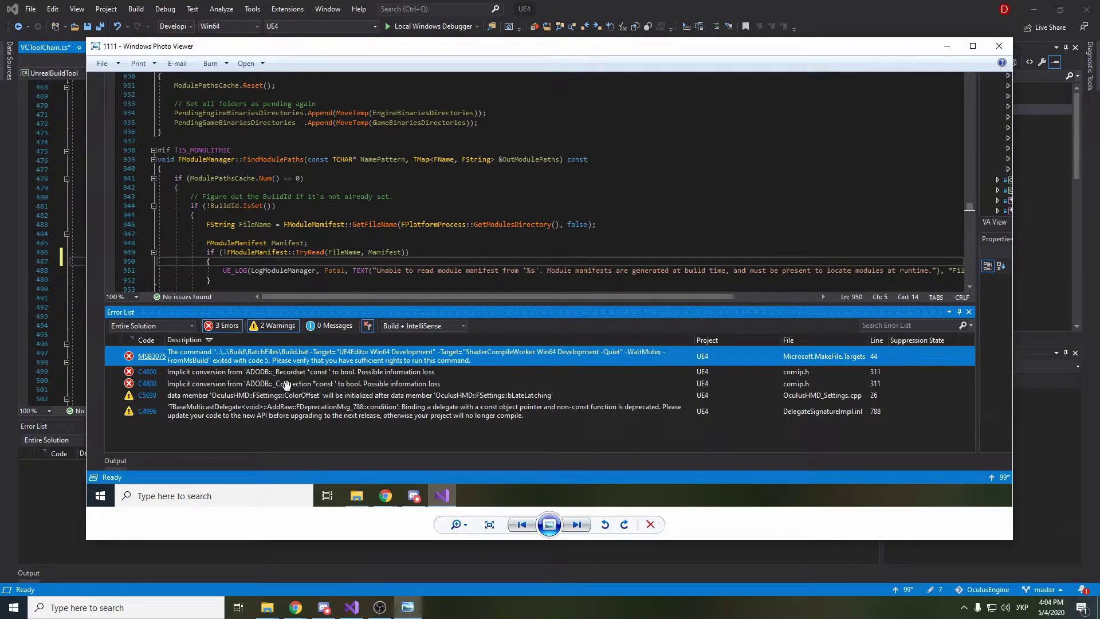
scroll(287, 385, "down", 3)
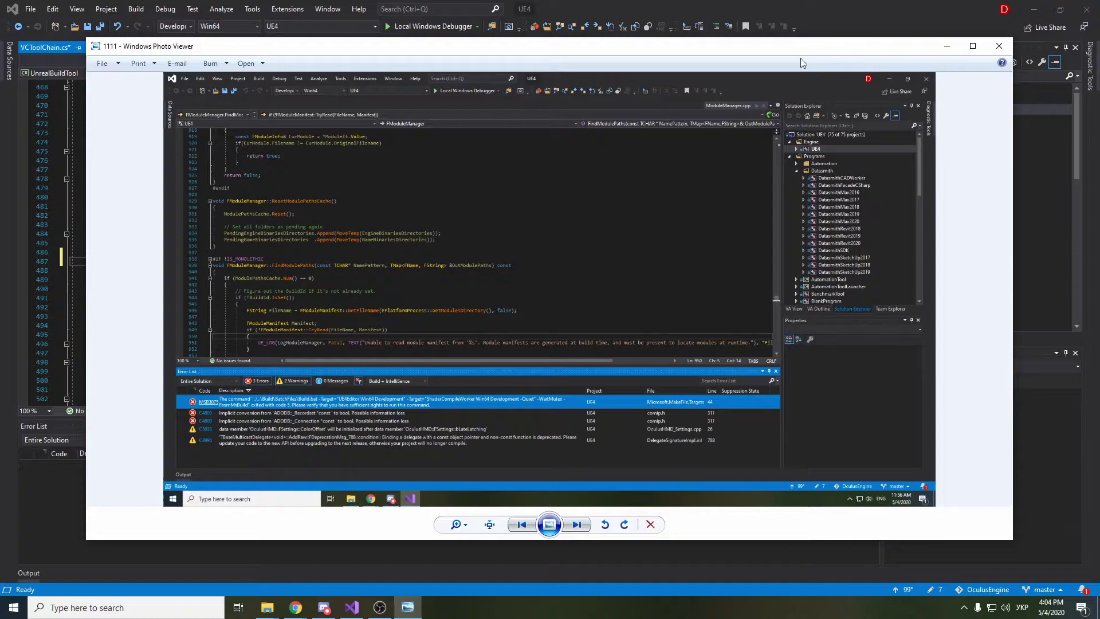
Step: Close the error screenshot and return to the OculusEngine folder in File Explorer
left_click(852, 20)
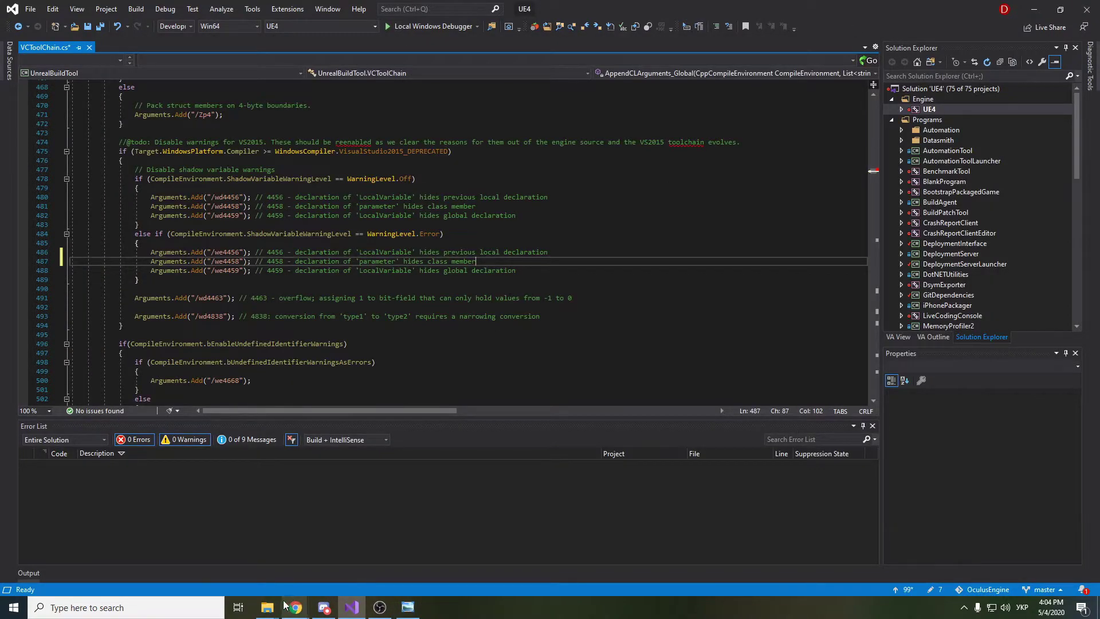
mouse_move(267, 608)
left_click(220, 542)
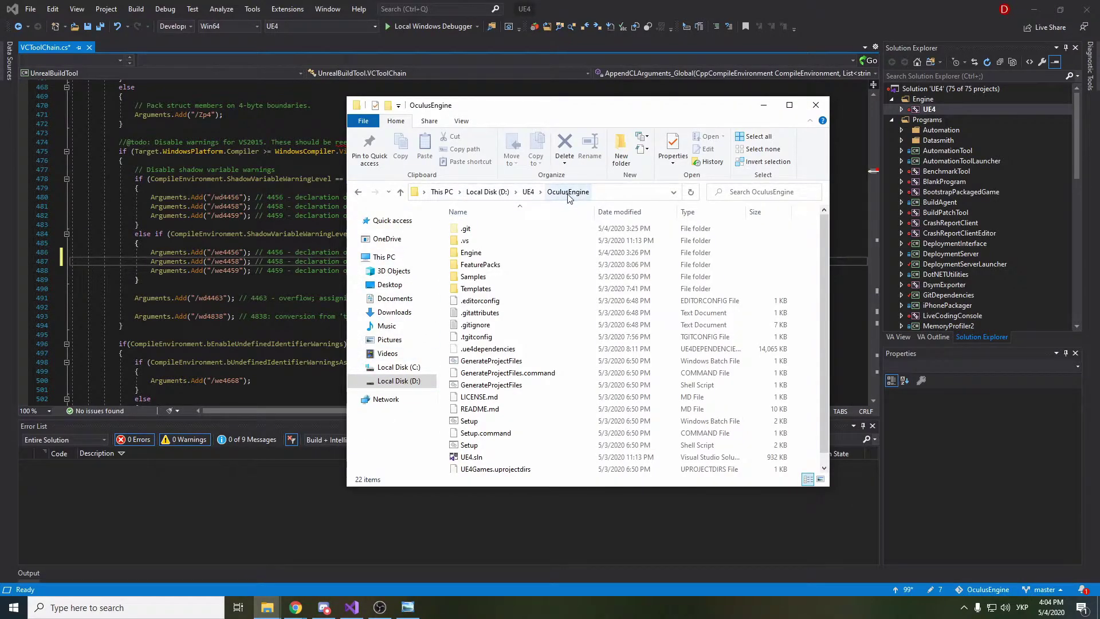
left_click(526, 192)
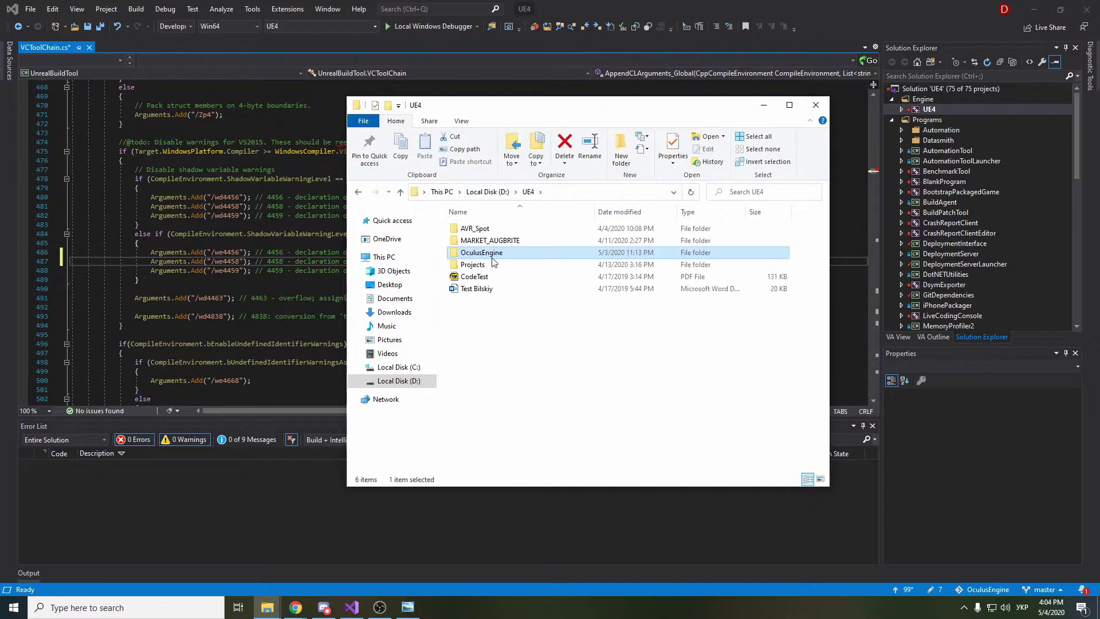
double_click(490, 258)
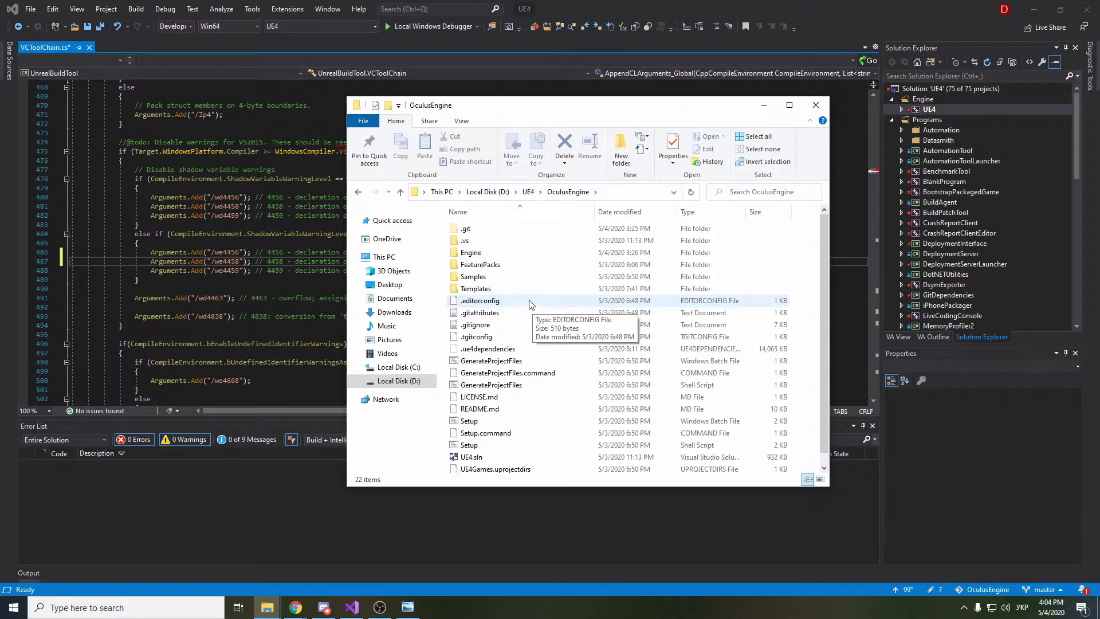
Step: Navigate through Engine, Source and Programs into the UnrealBuildTool folder
double_click(470, 252)
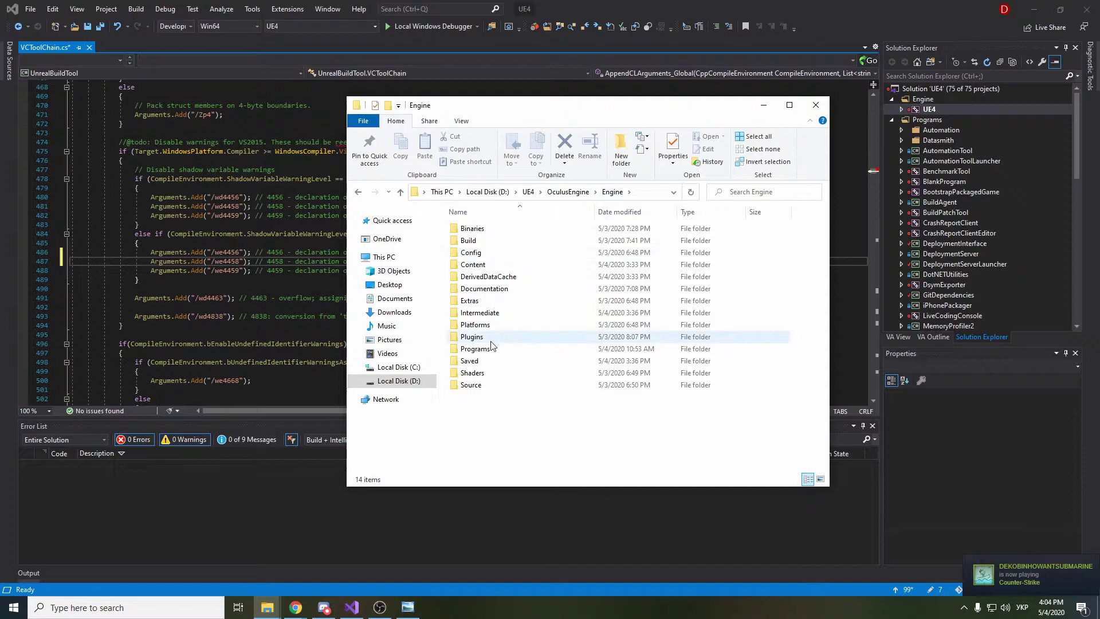
double_click(471, 384)
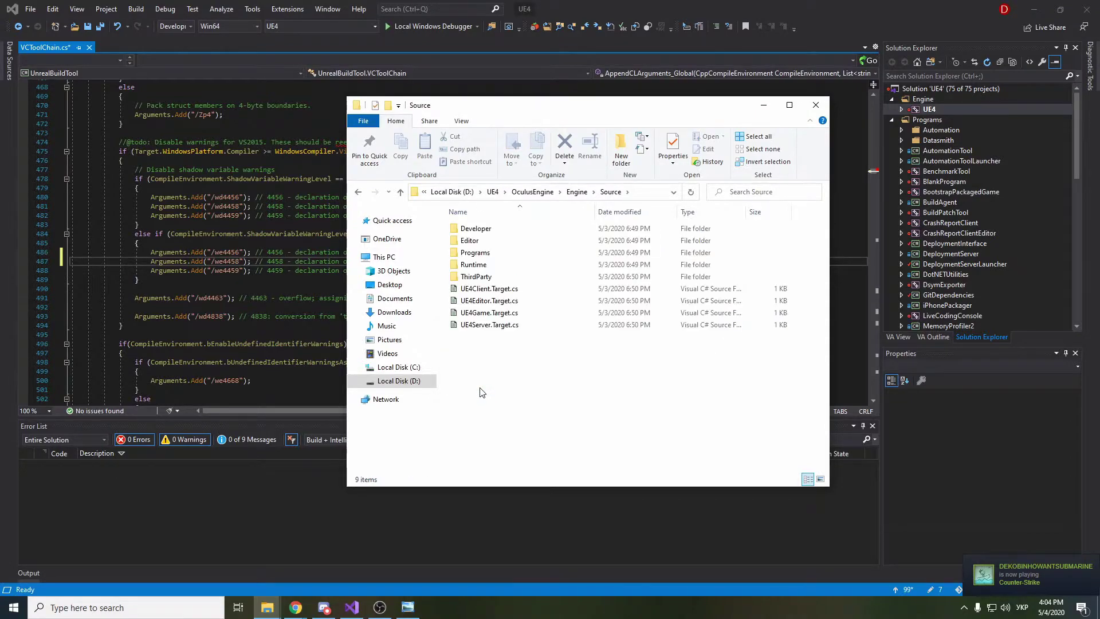
left_click(475, 253)
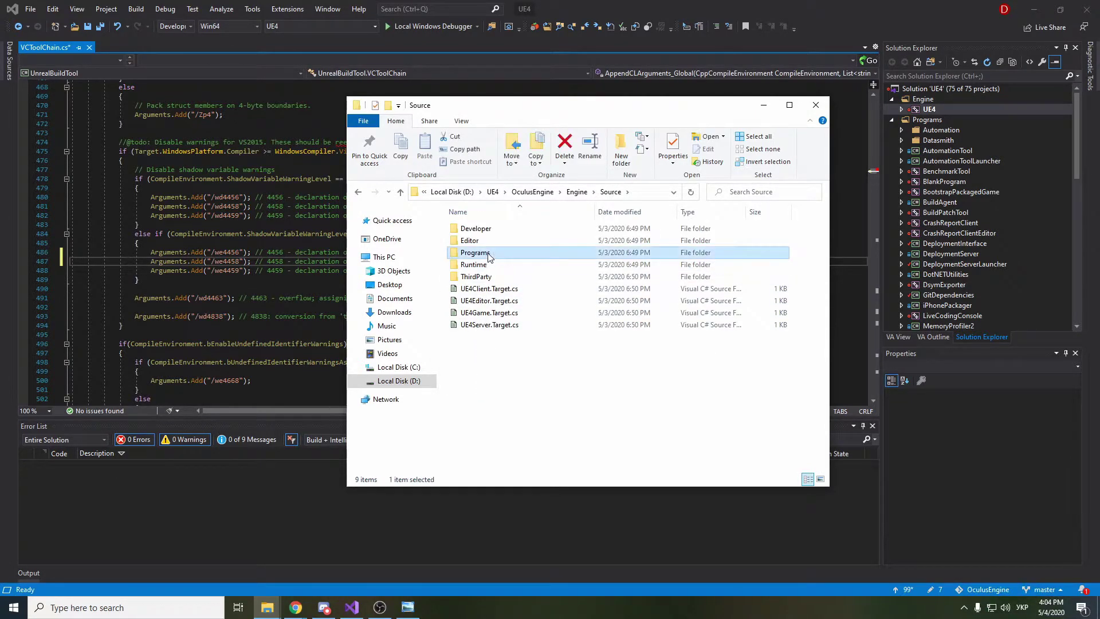
double_click(491, 256)
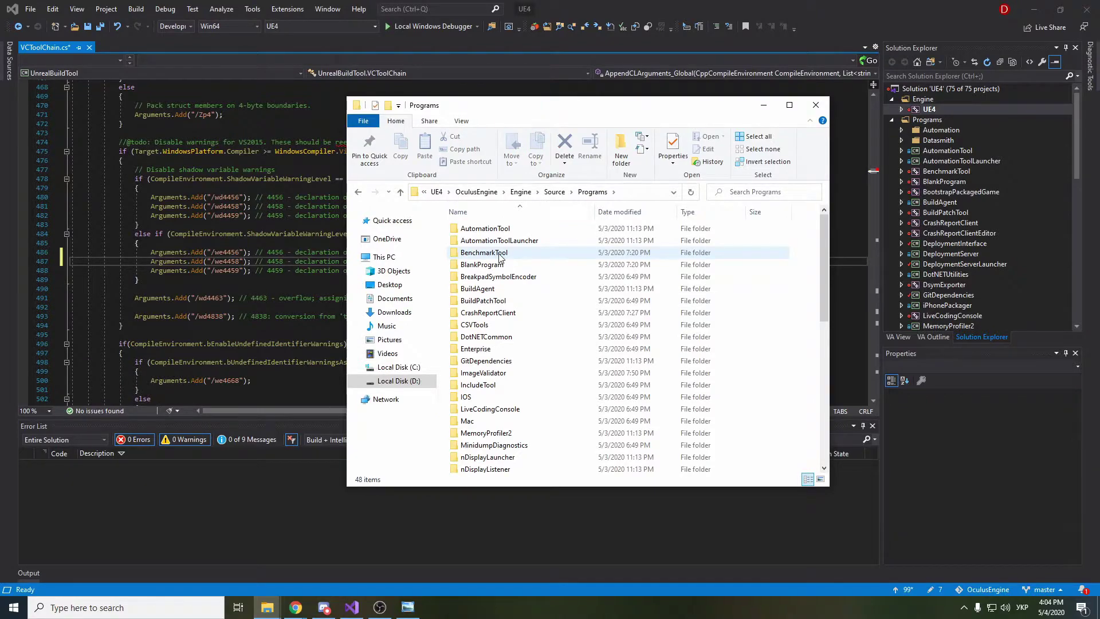
scroll(507, 361, "down", 3)
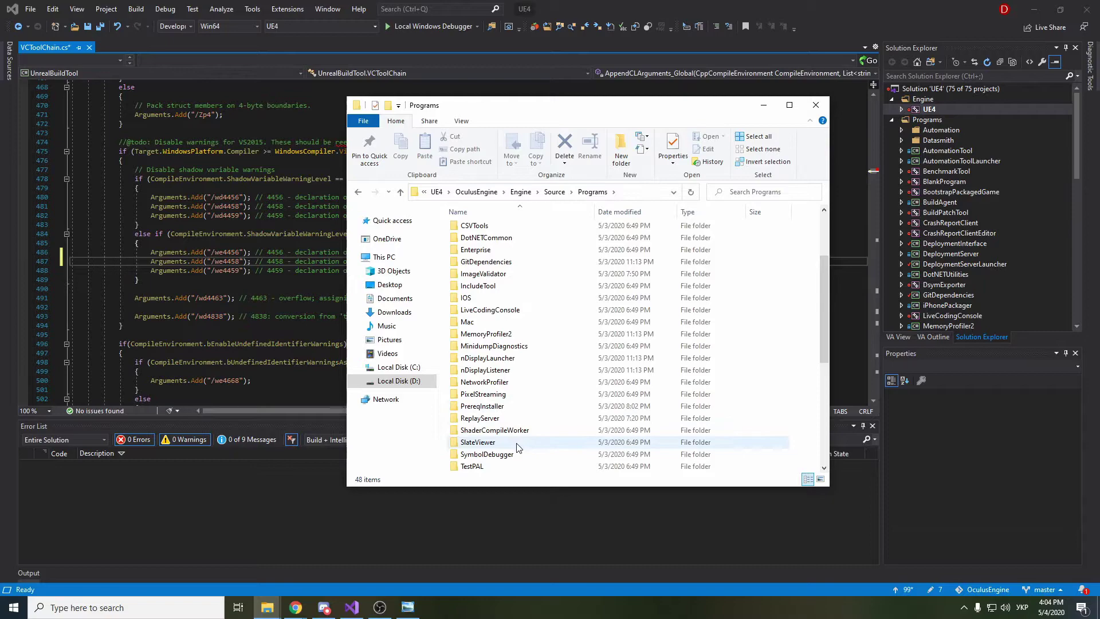
scroll(522, 399, "down", 3)
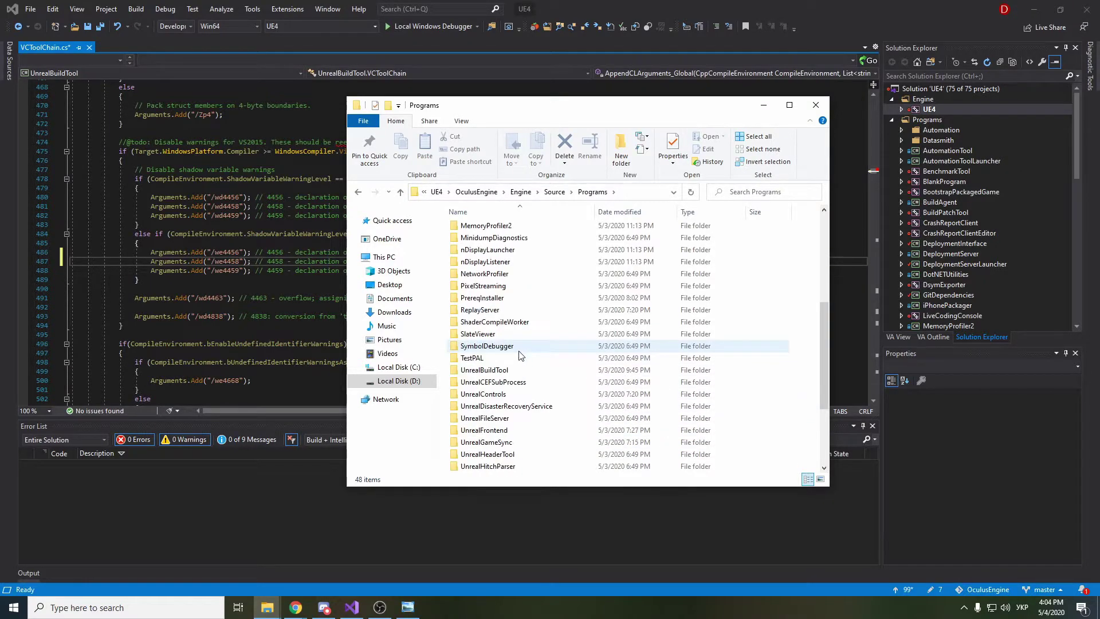
left_click(528, 370)
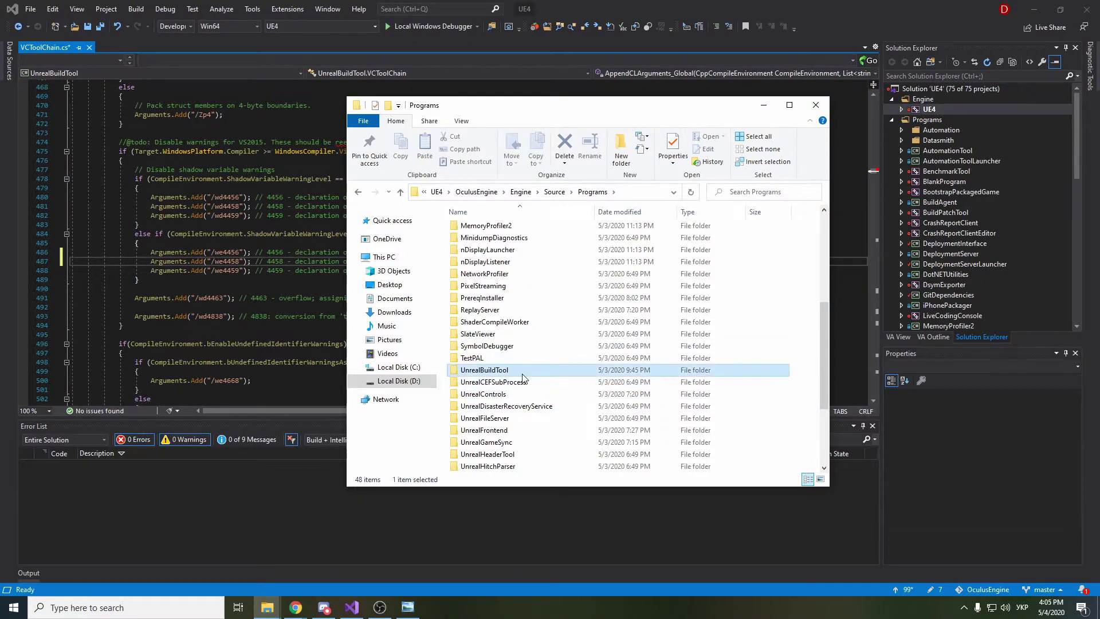
double_click(530, 370)
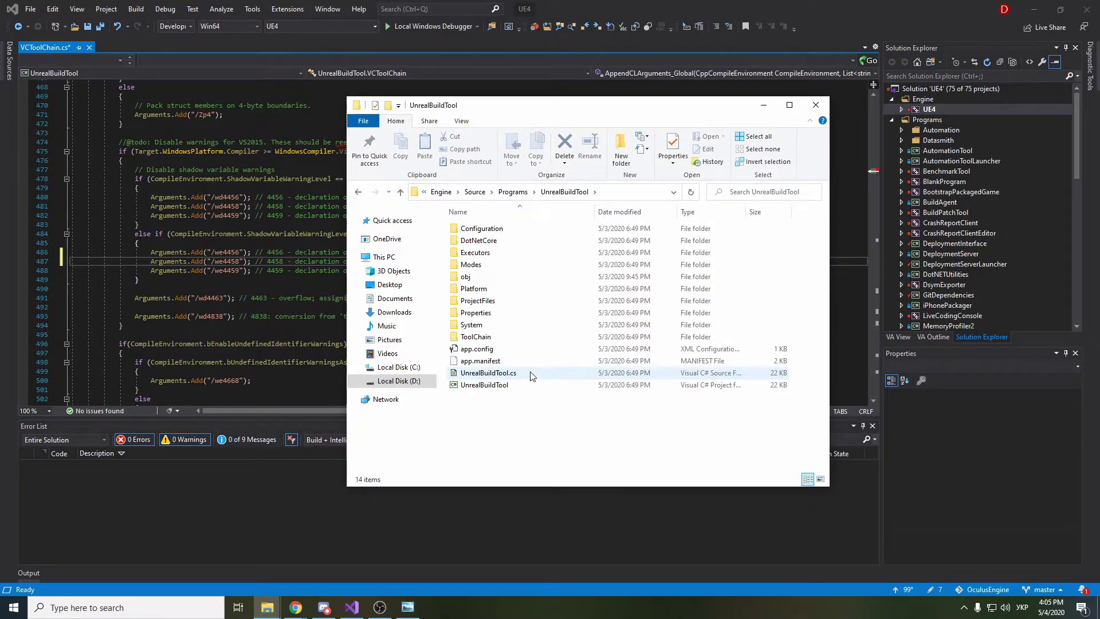
Step: Go into Platform > Windows and open VCToolChain.cs
double_click(521, 289)
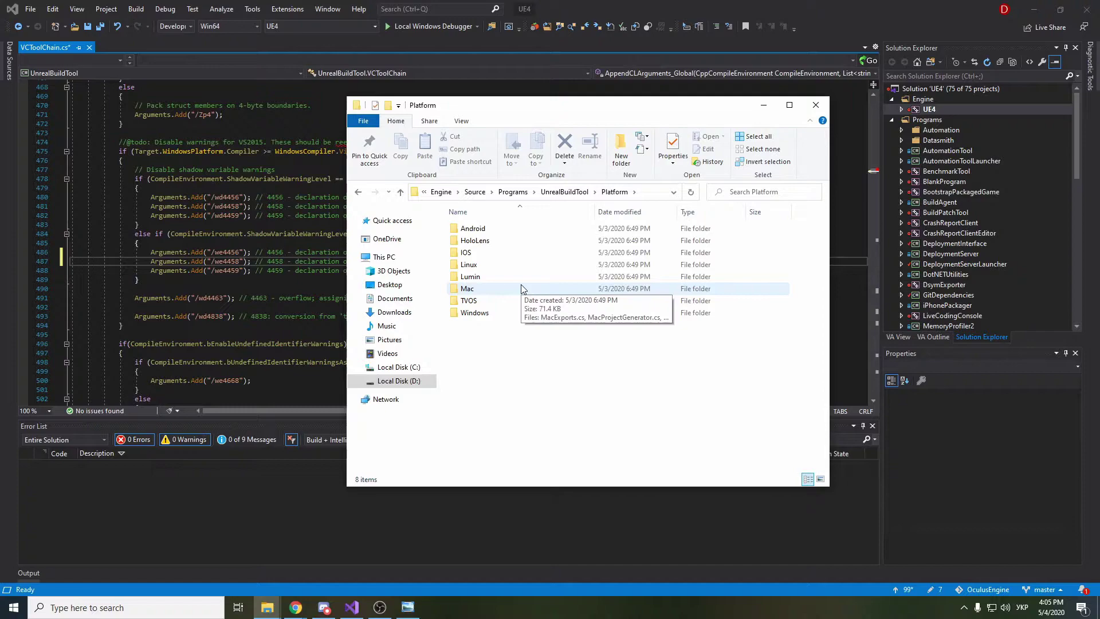
double_click(497, 314)
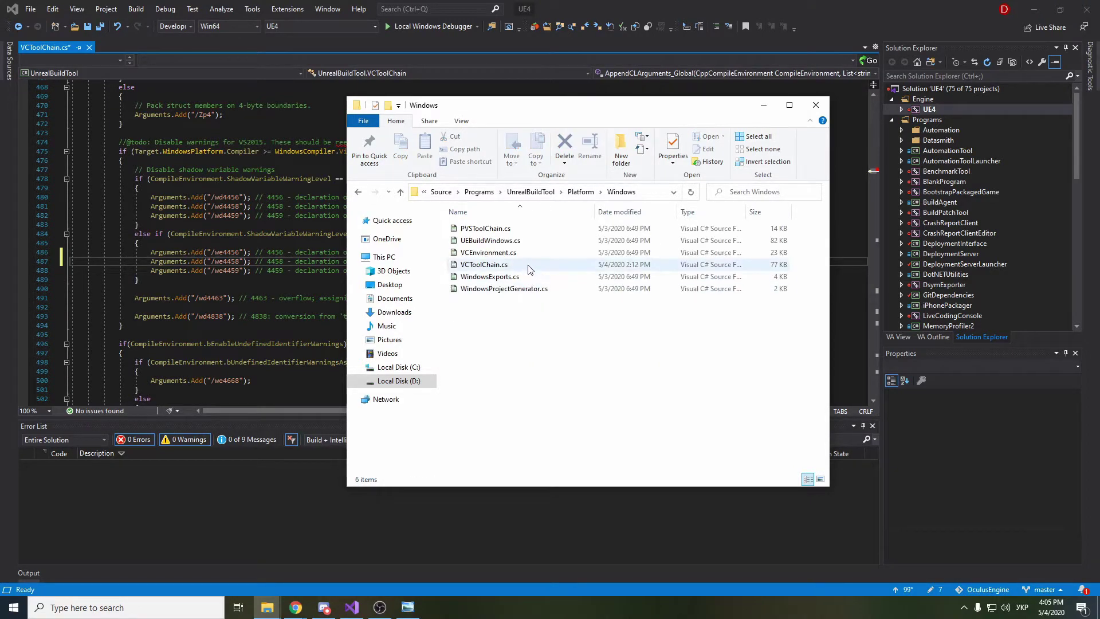
left_click(529, 266)
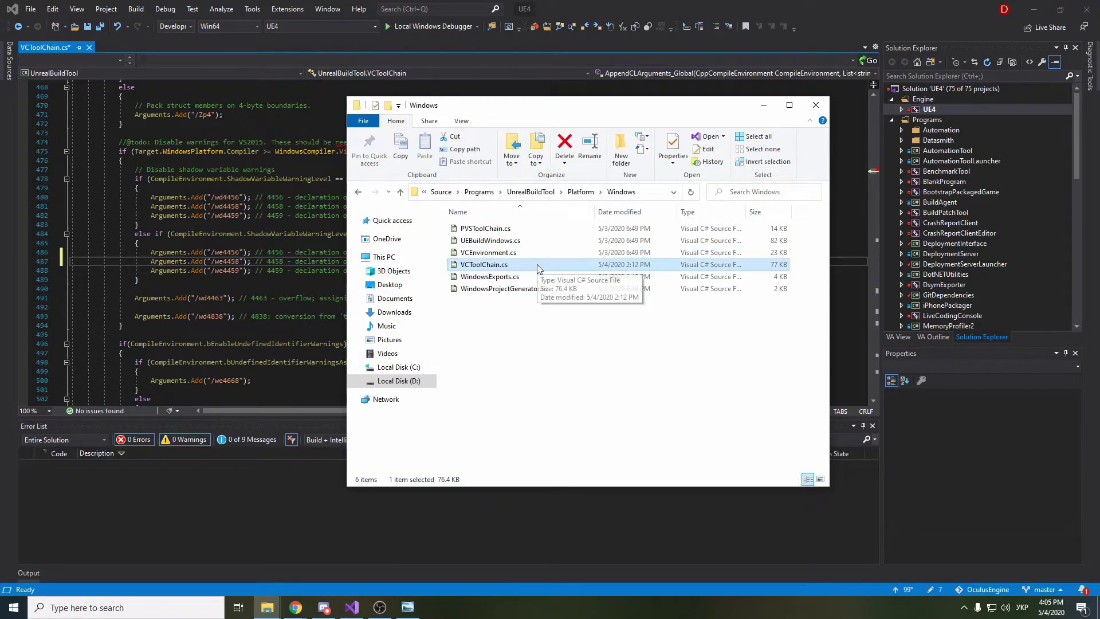
double_click(537, 268)
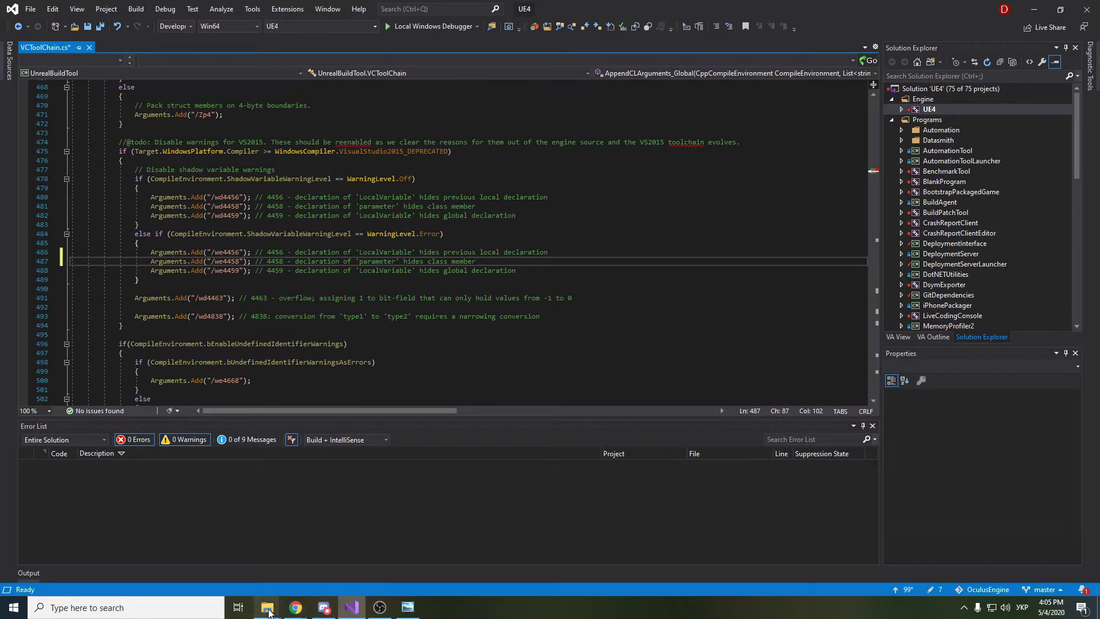
Step: Open VCToolChain.cs with Notepad++ from its context menu, then close Notepad++
mouse_move(268, 608)
left_click(219, 564)
right_click(490, 270)
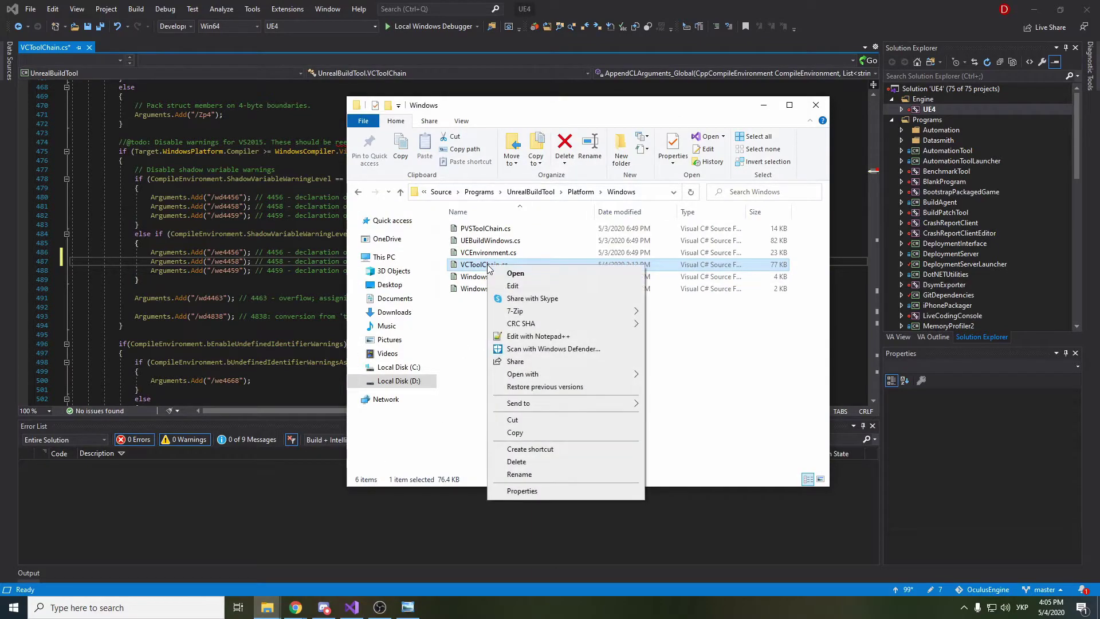
left_click(529, 336)
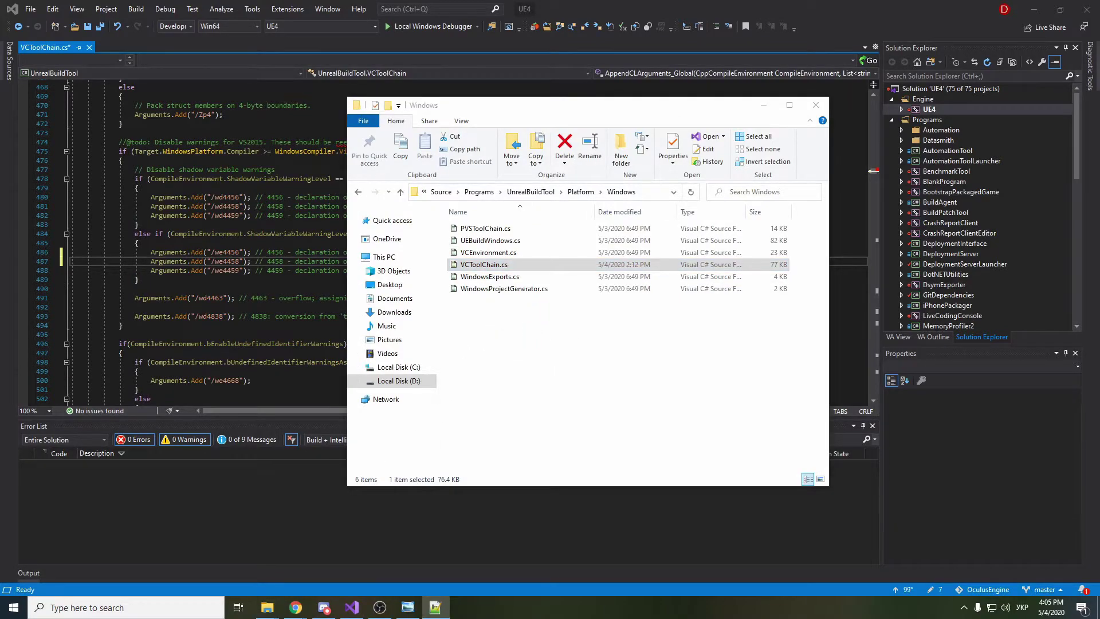
left_click_drag(671, 121, 670, 113)
scroll(602, 327, "down", 10)
scroll(602, 327, "down", 10)
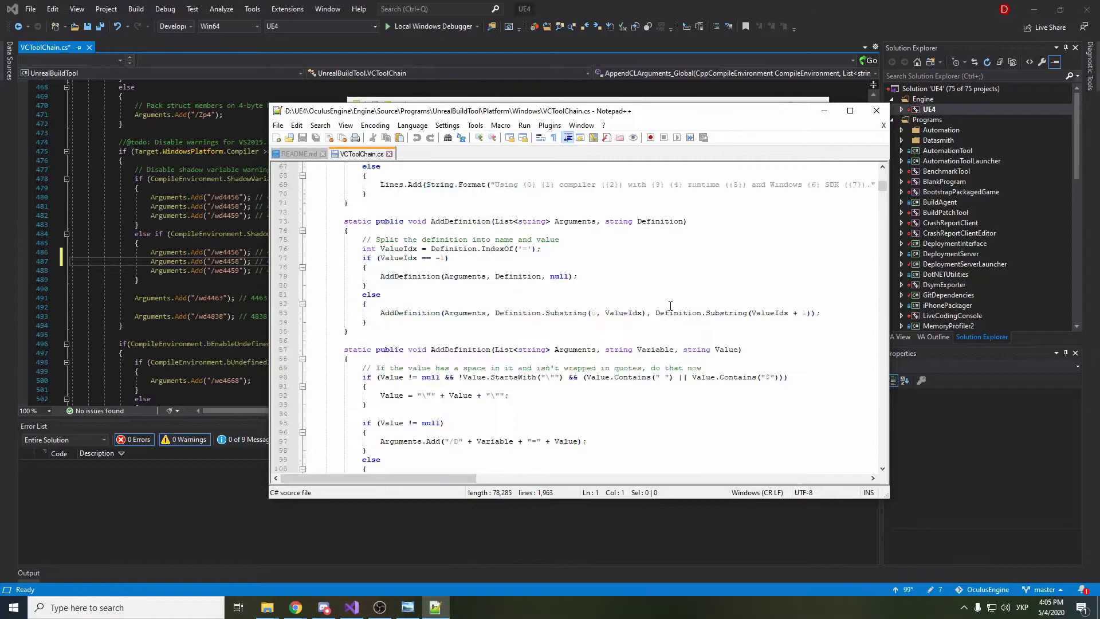
scroll(602, 327, "down", 10)
left_click(876, 111)
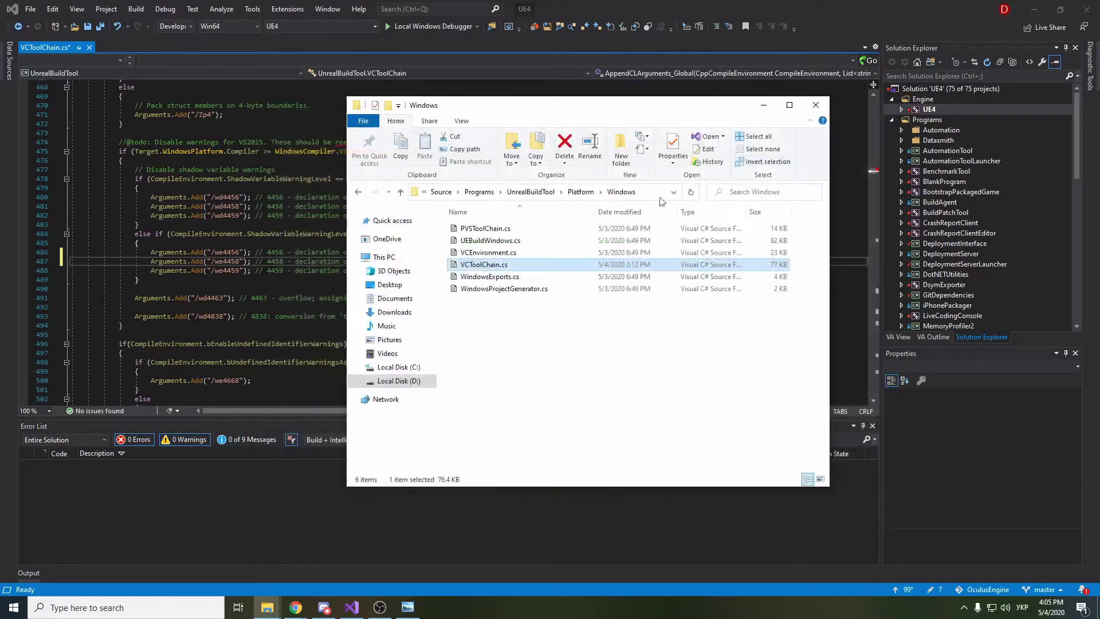
Step: Insert a new empty line after line 486 of VCToolChain.cs
left_click(502, 523)
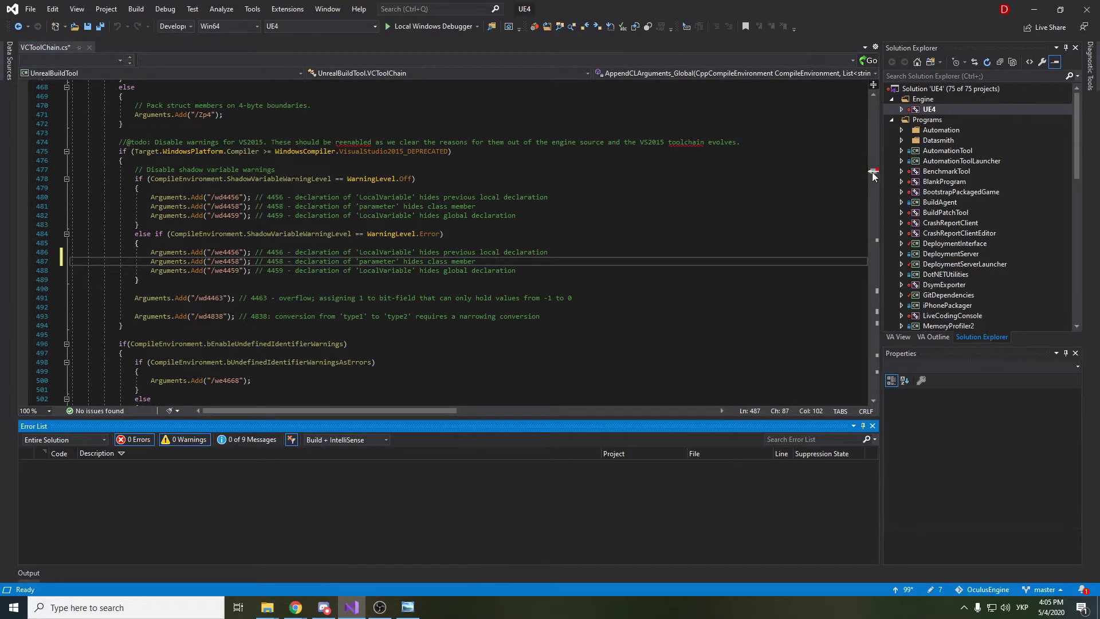
left_click_drag(482, 261, 71, 266)
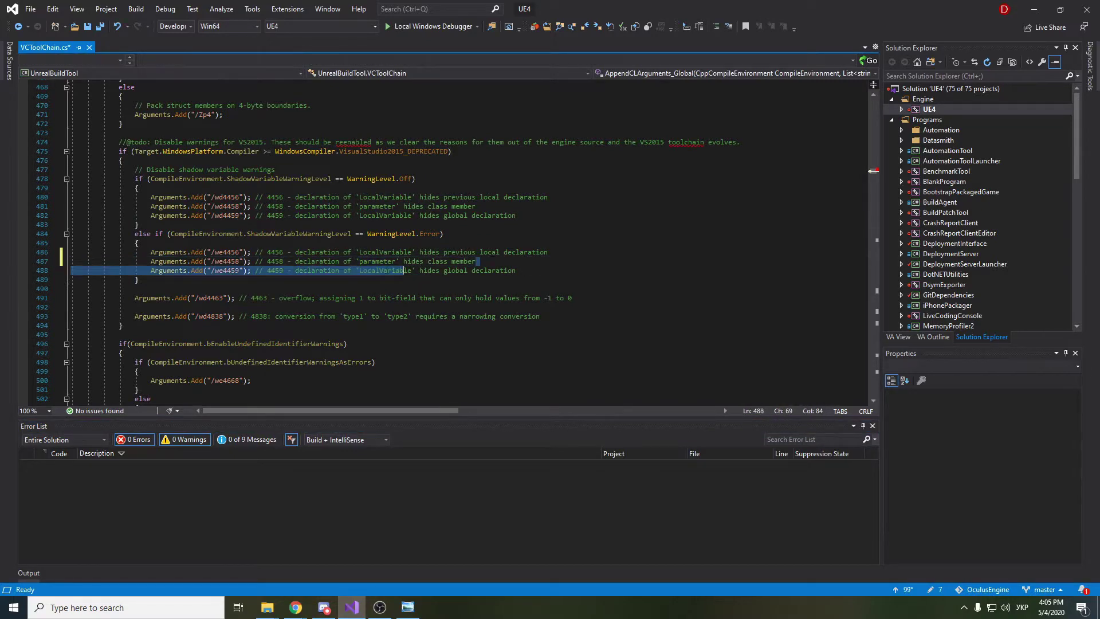
key("shift+Home")
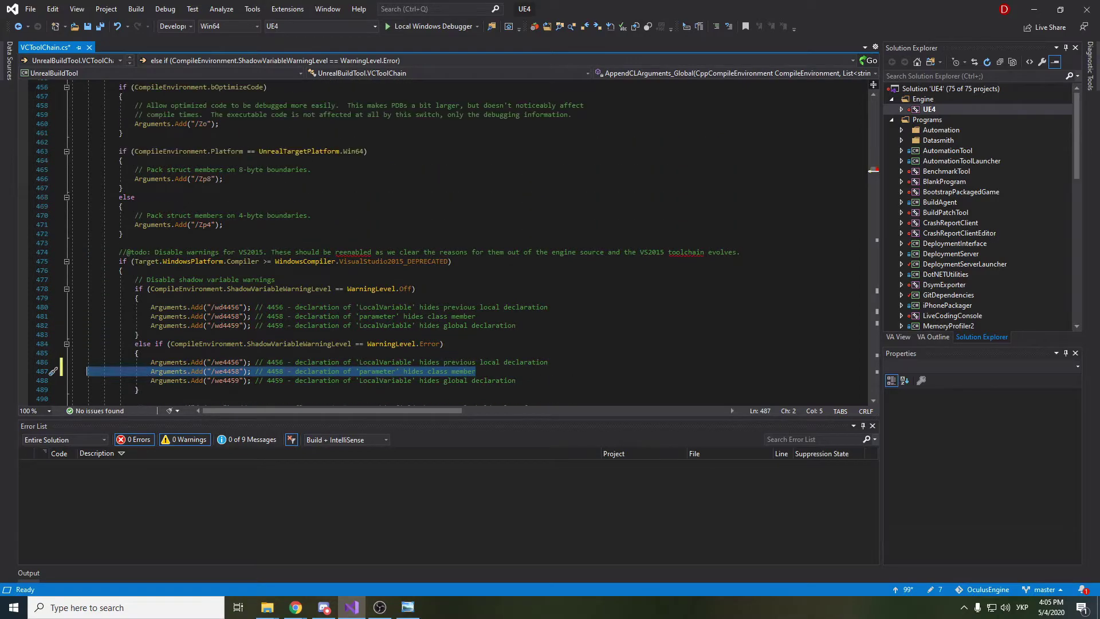
key("End")
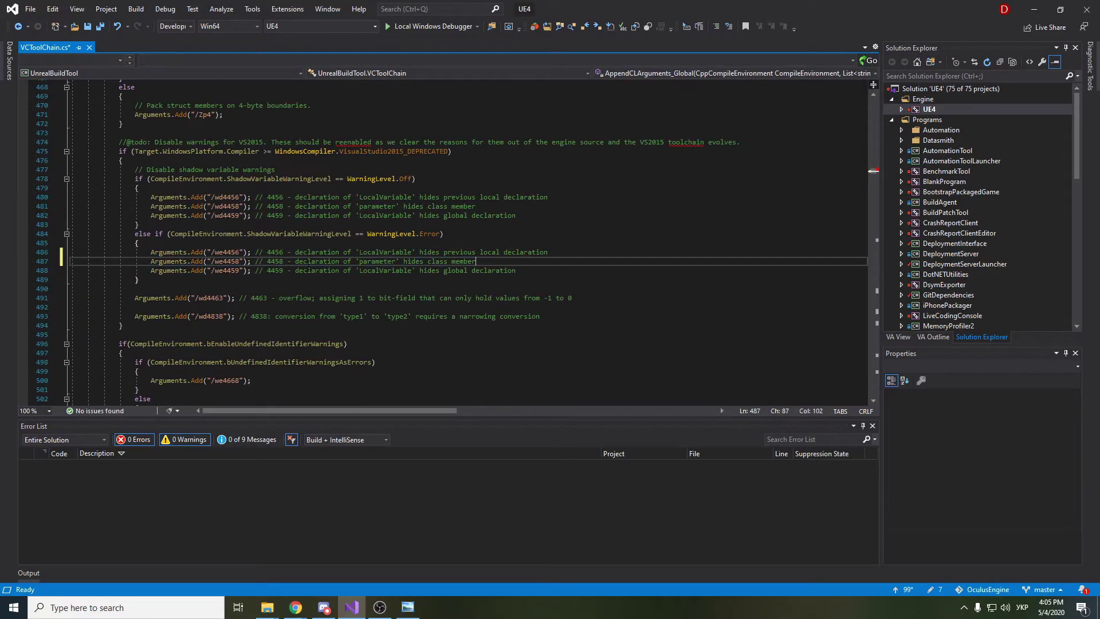
left_click(561, 252)
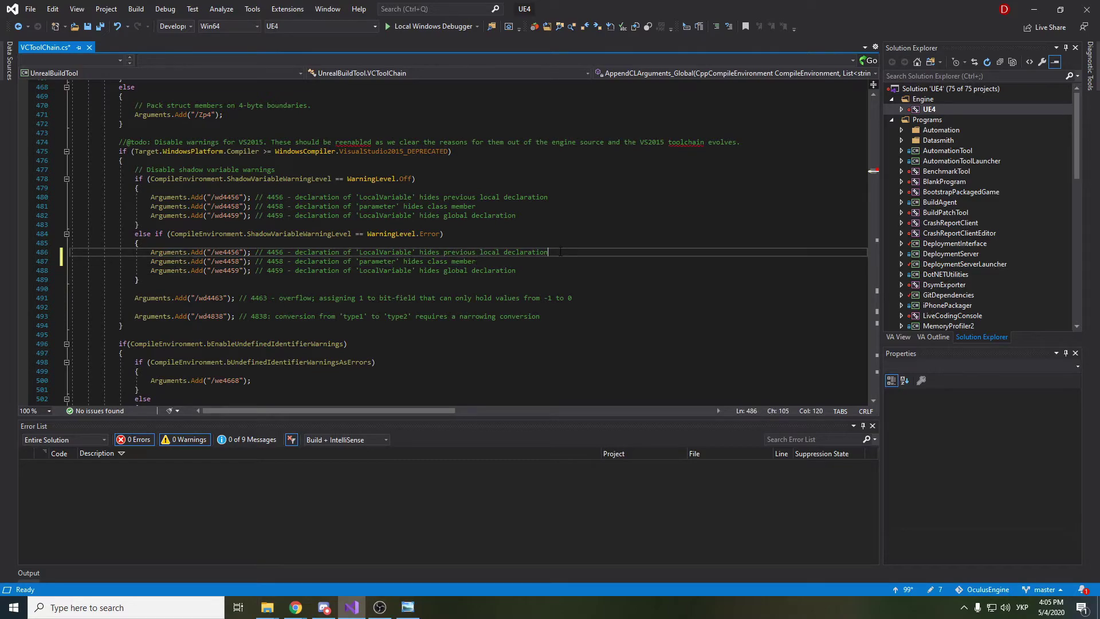
key("Return")
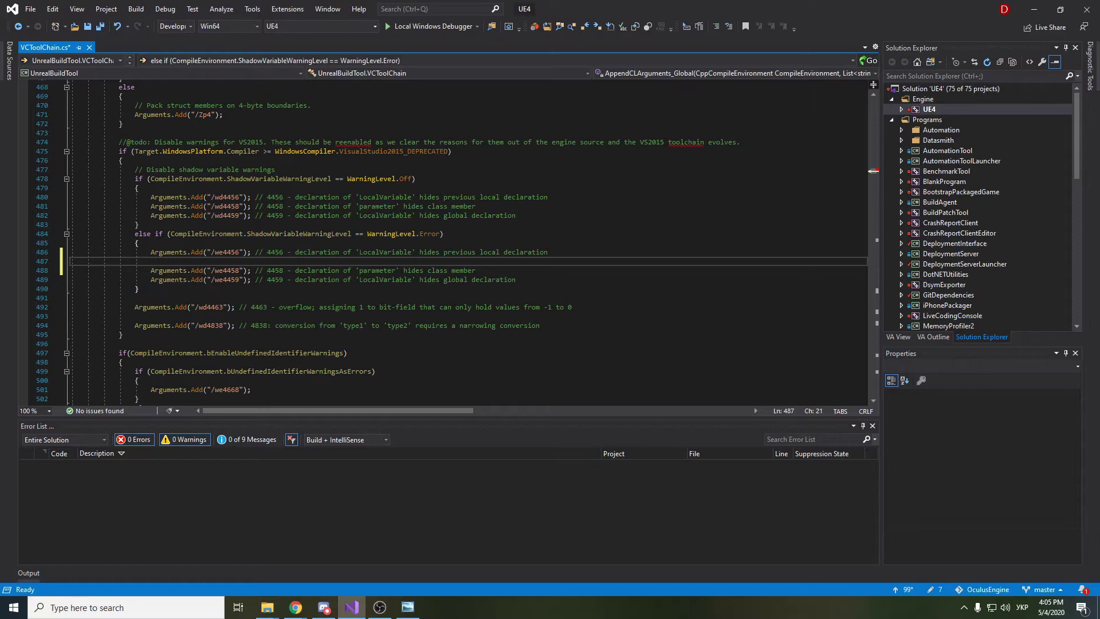
Step: Paste the /wd4800 Arguments.Add line copied from Chrome into the new line
key("alt+Tab")
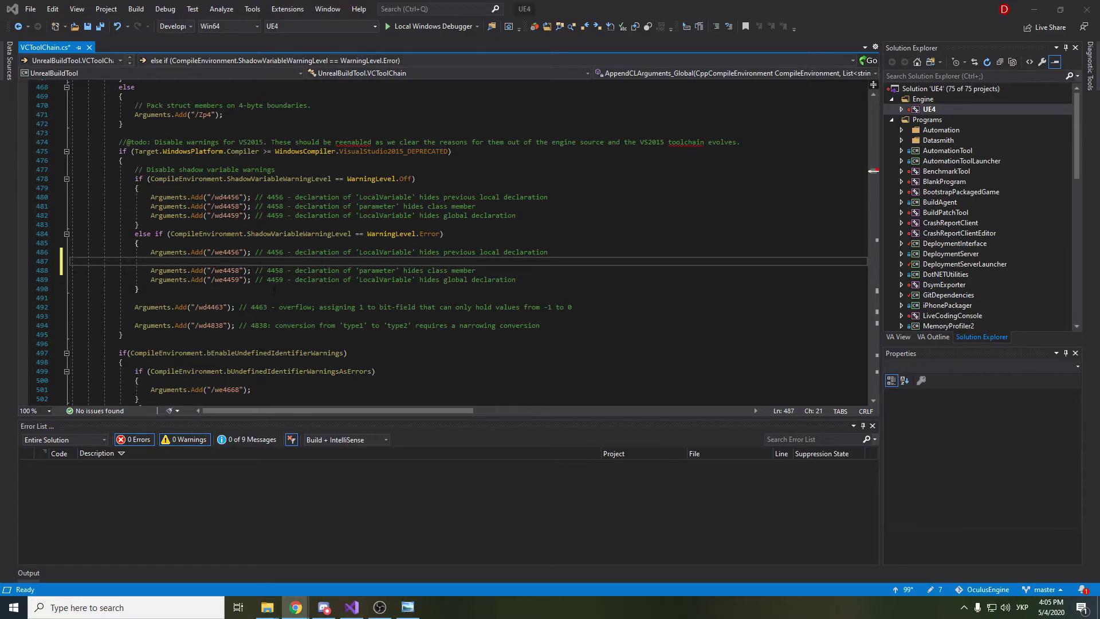
key("alt+Tab")
type("Arguments.Add(\"/wd4800\"); // 4800: Implicit conversion from 'type' to bool. Possible information")
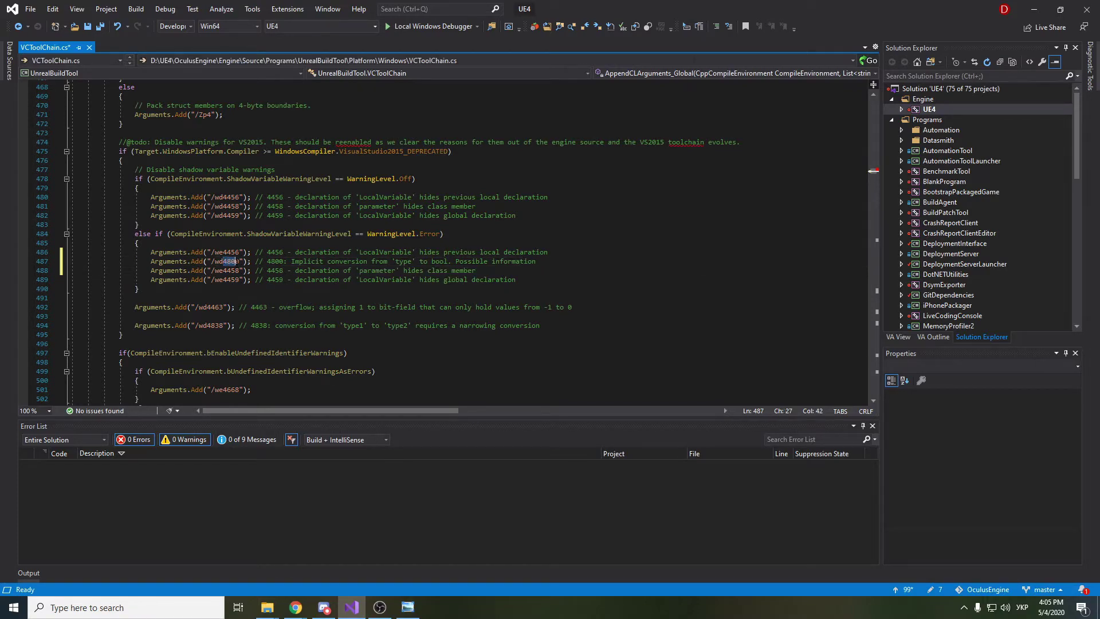
Step: Check the saved error-list screenshot in Photo Viewer, then close it
left_click(477, 270)
left_click(408, 608)
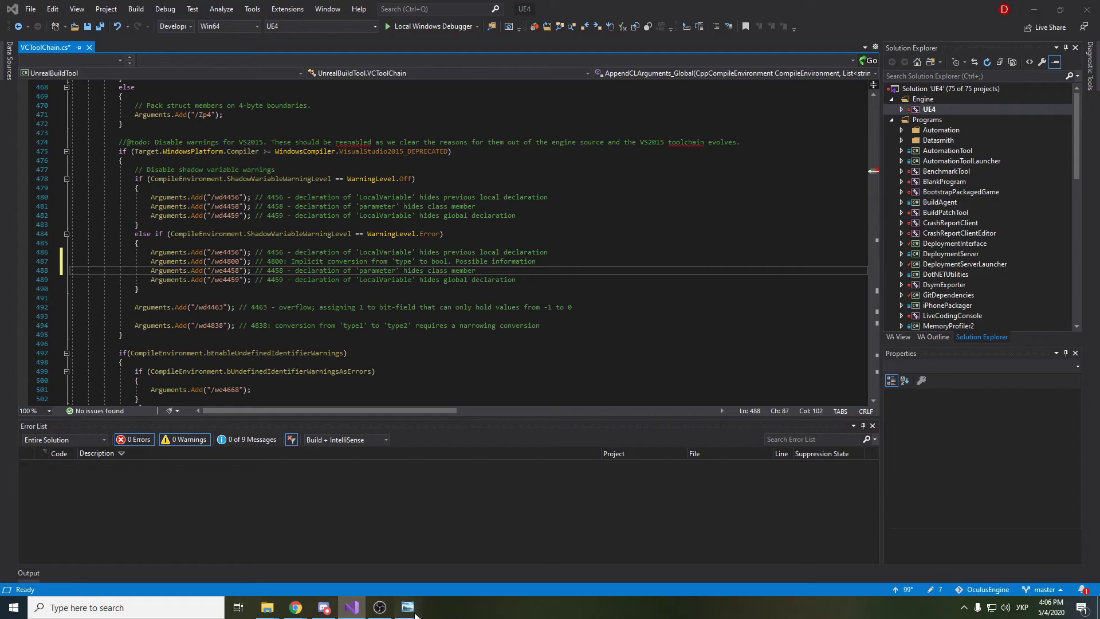
scroll(233, 428, "up", 3)
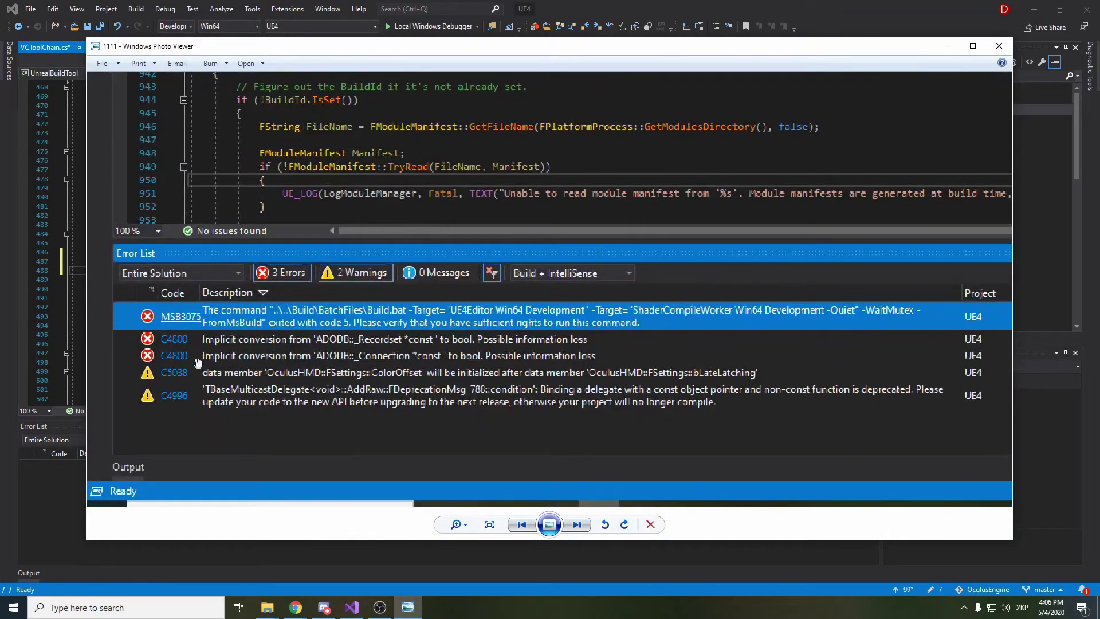
scroll(168, 348, "down", 3)
left_click(996, 50)
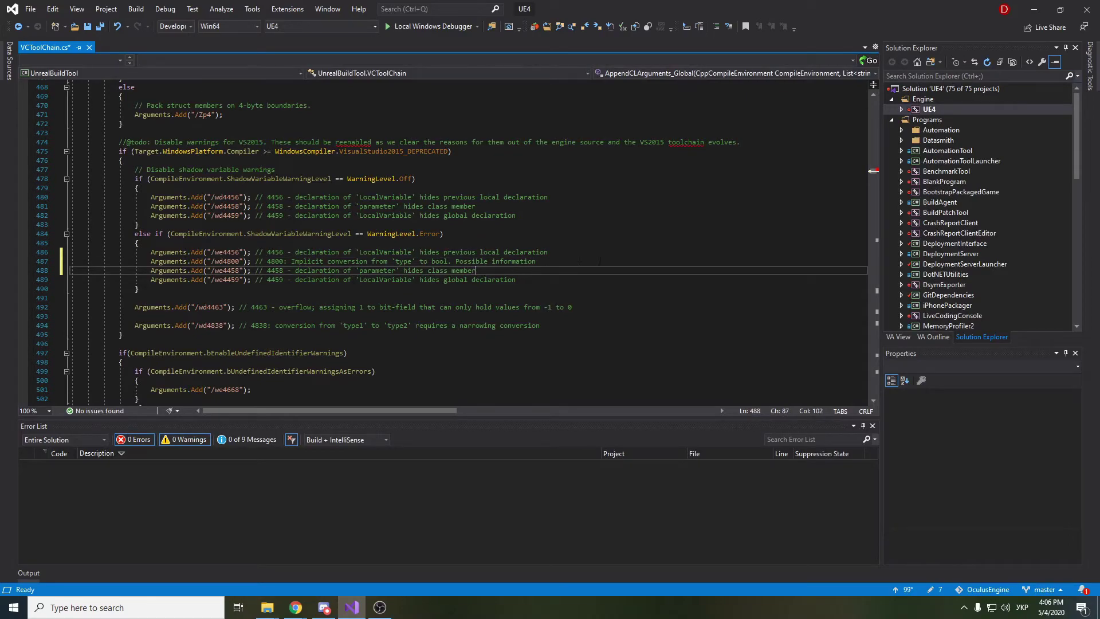
scroll(978, 203, "down", 5)
scroll(979, 203, "down", 5)
scroll(979, 202, "down", 3)
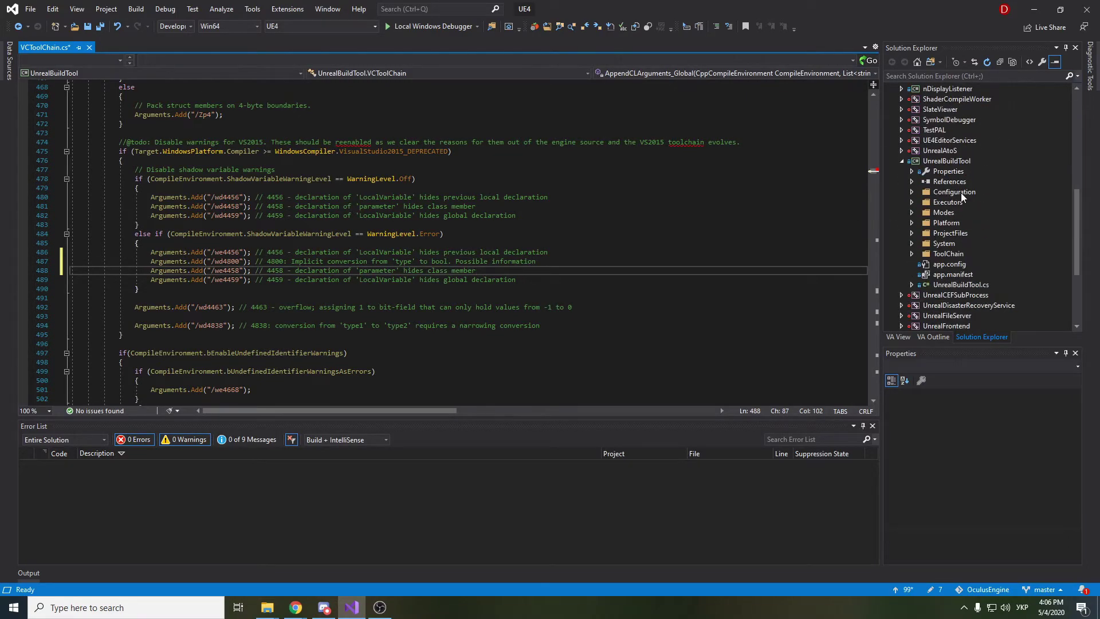
scroll(937, 222, "up", 1)
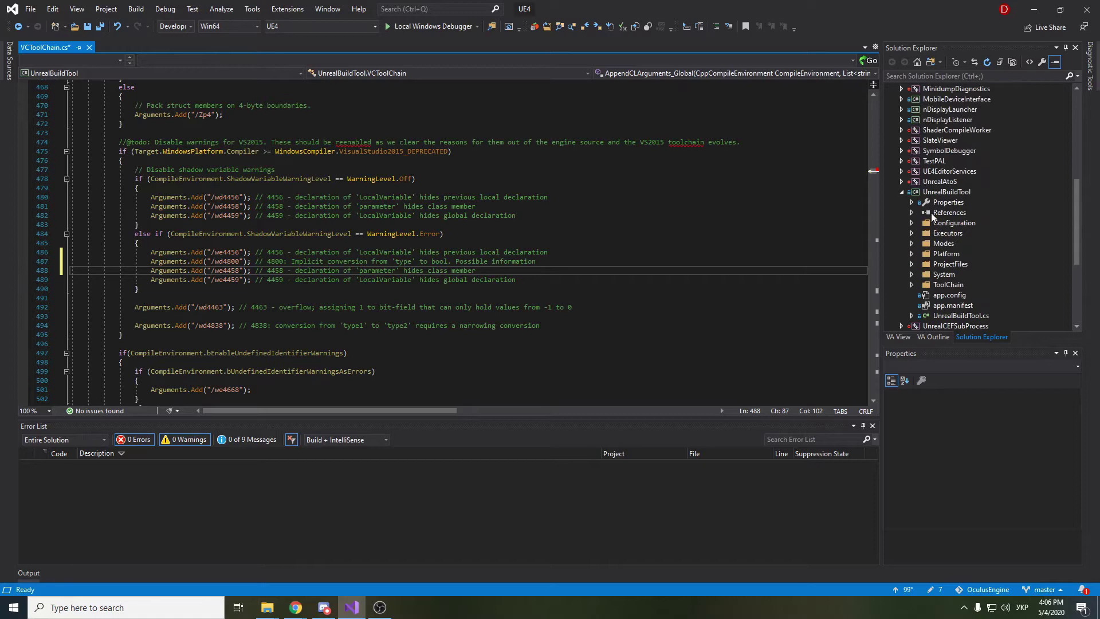
Step: Rebuild the UnrealBuildTool project from its Solution Explorer context menu
left_click(938, 192)
right_click(947, 192)
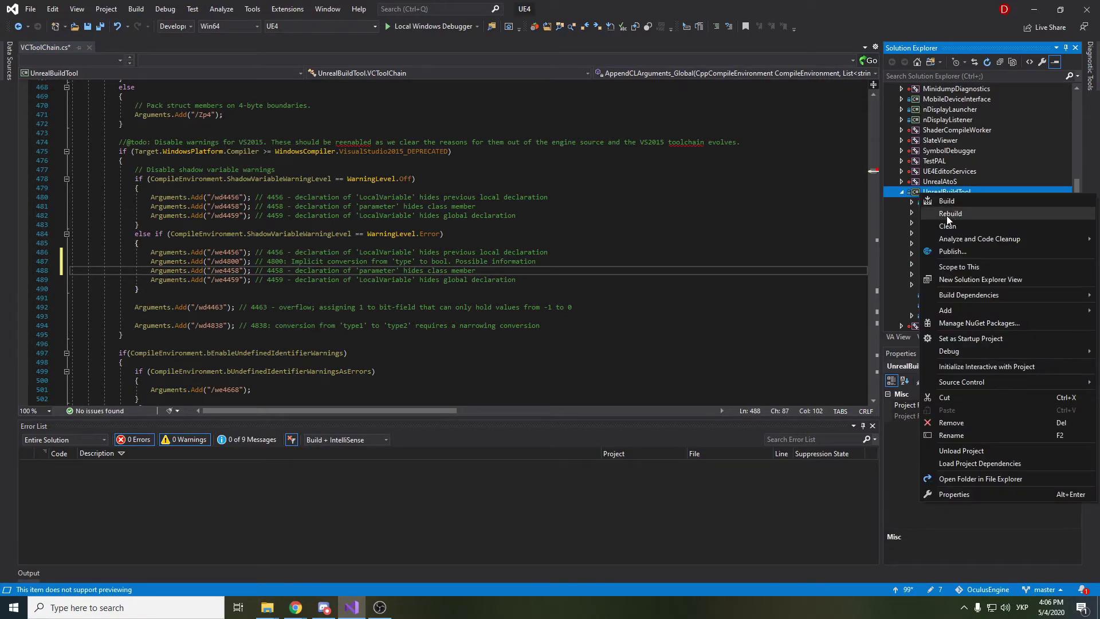
left_click(949, 192)
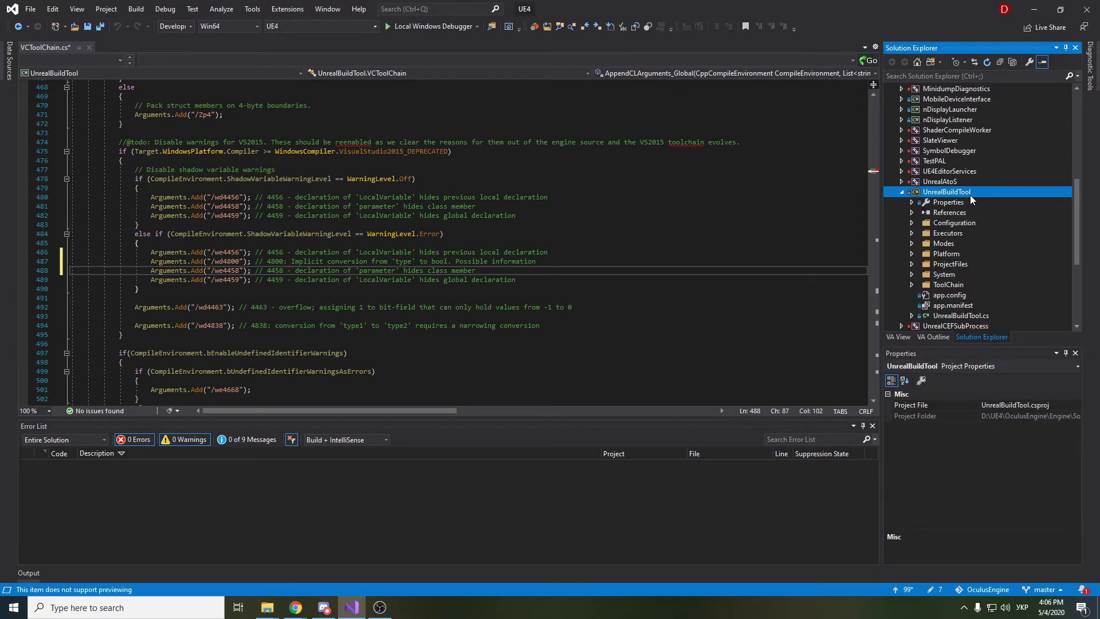
right_click(970, 195)
left_click(956, 199)
scroll(958, 196, "up", 3)
scroll(958, 196, "up", 3)
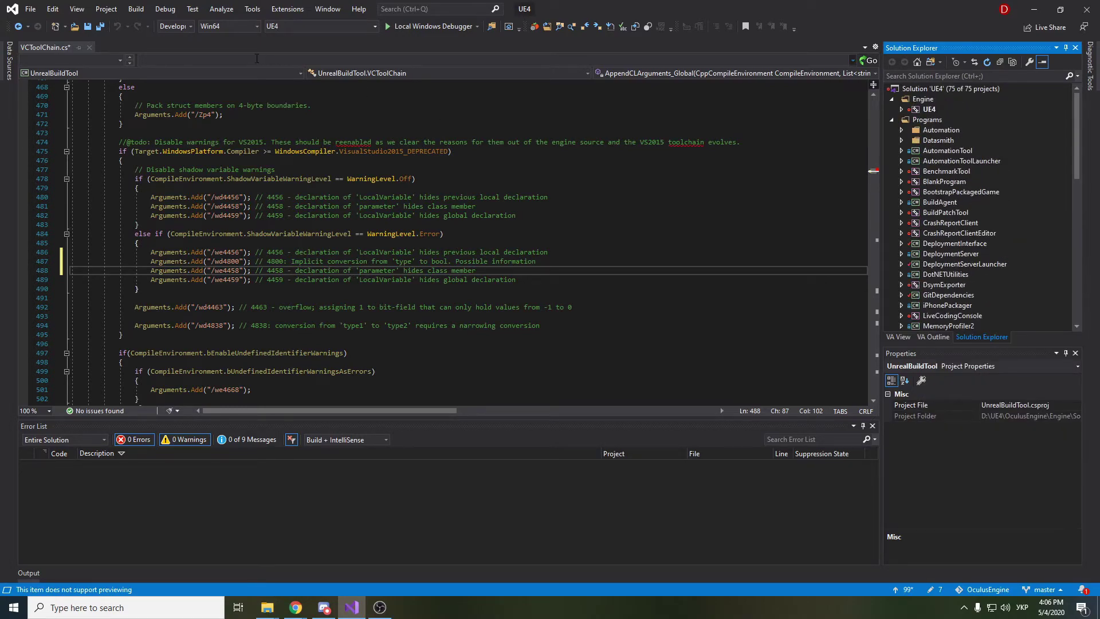
Step: Select the Development Editor configuration and make UE4 the startup project
left_click(191, 26)
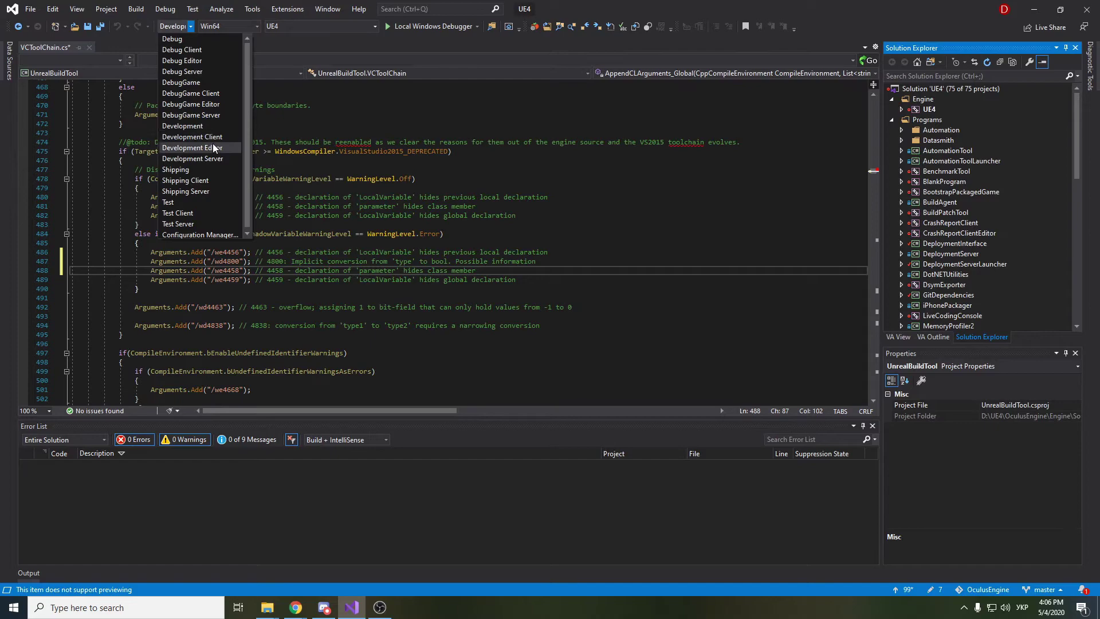
left_click(192, 148)
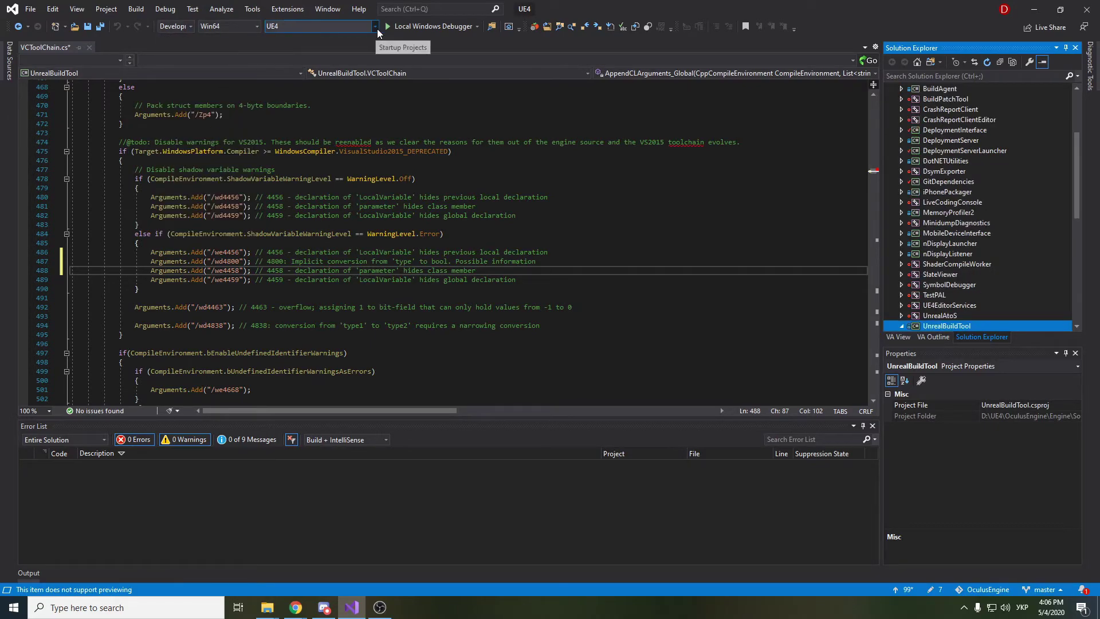
scroll(928, 173, "up", 5)
left_click(930, 110)
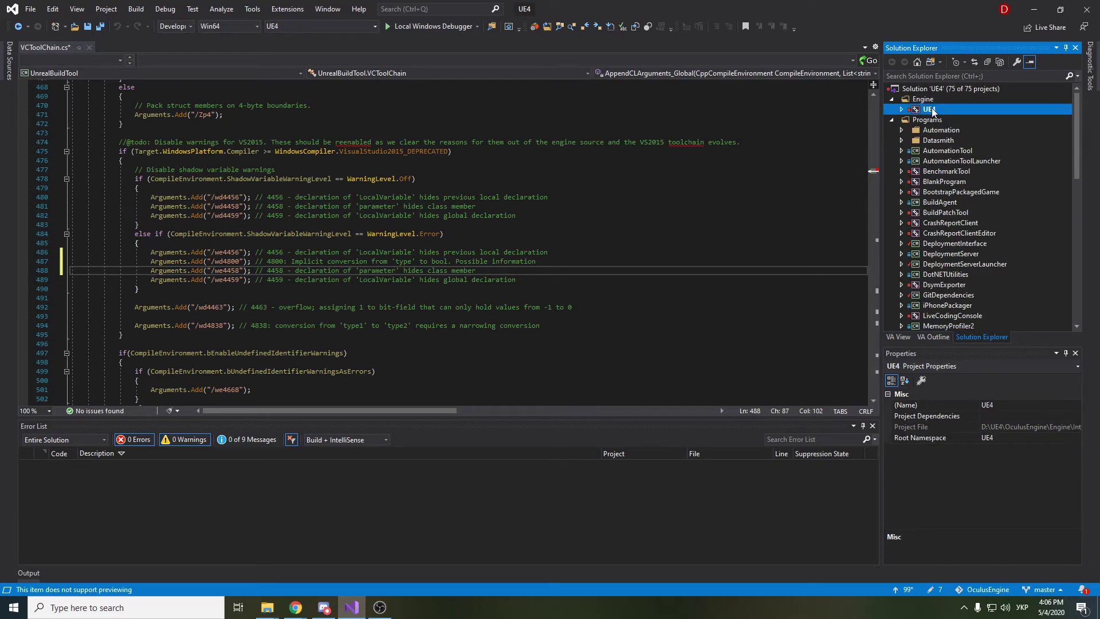
right_click(967, 110)
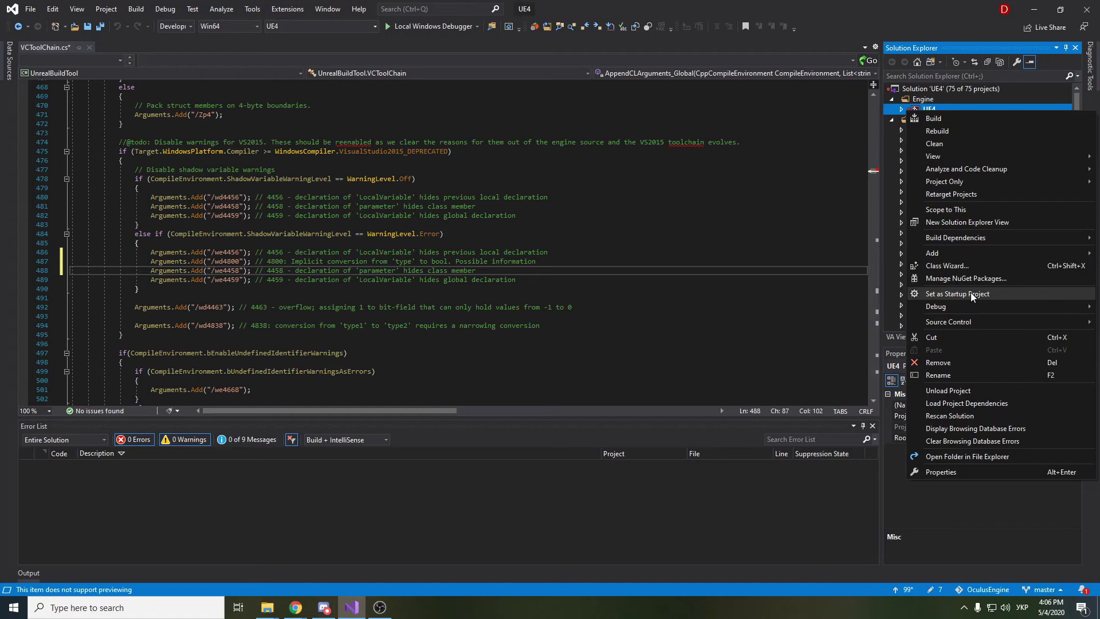
left_click(993, 292)
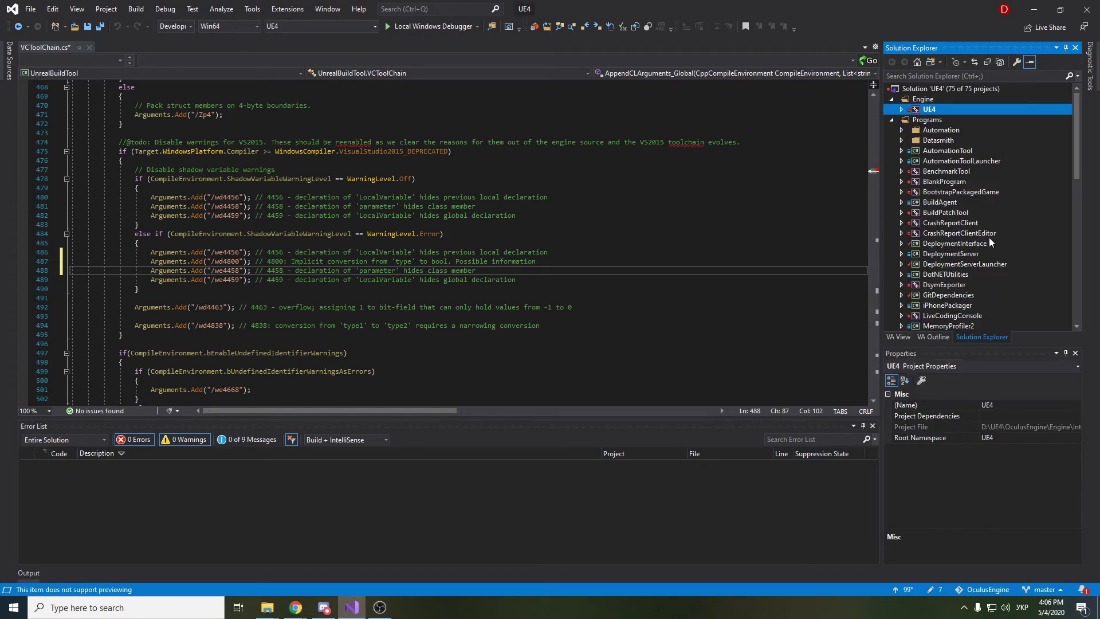
Step: Build the UE4 project and put the caret back at the end of the C4800 line
right_click(943, 109)
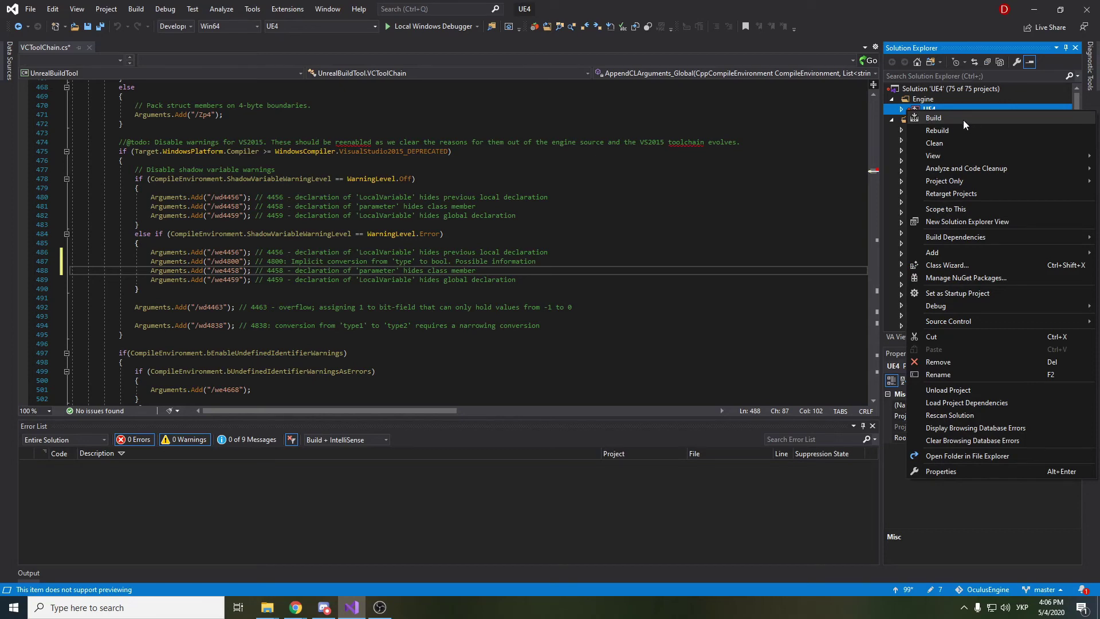
left_click(954, 119)
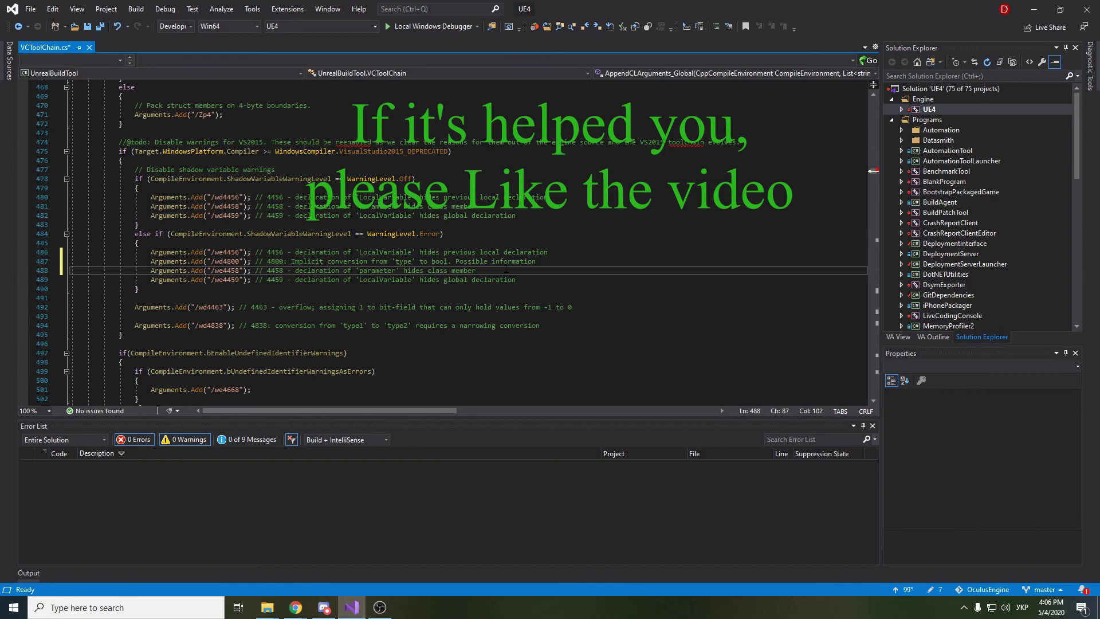
left_click(554, 265)
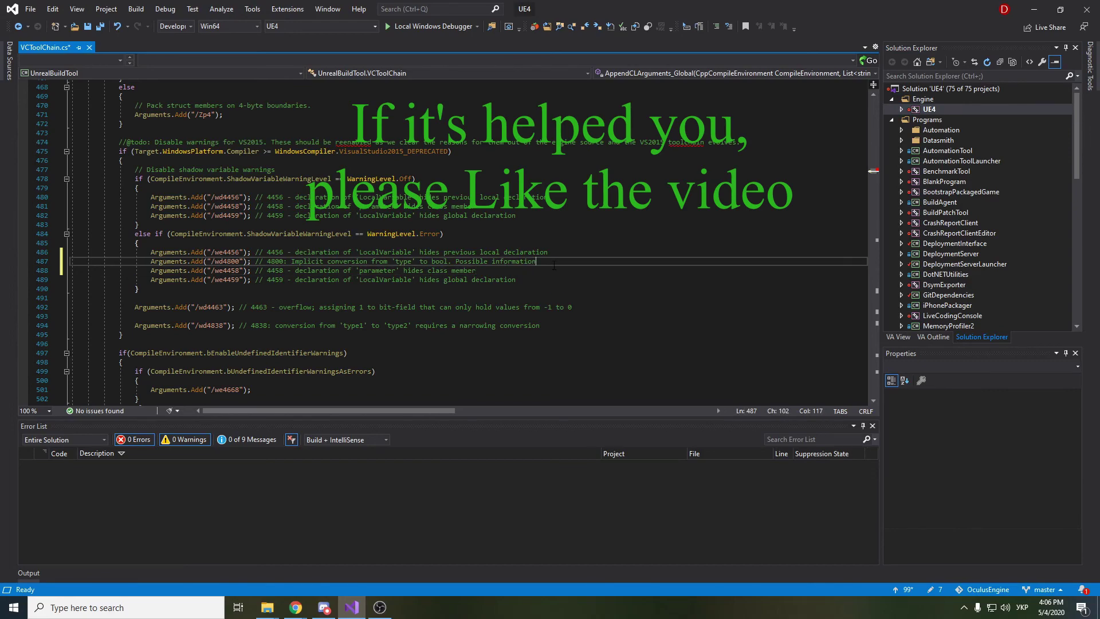